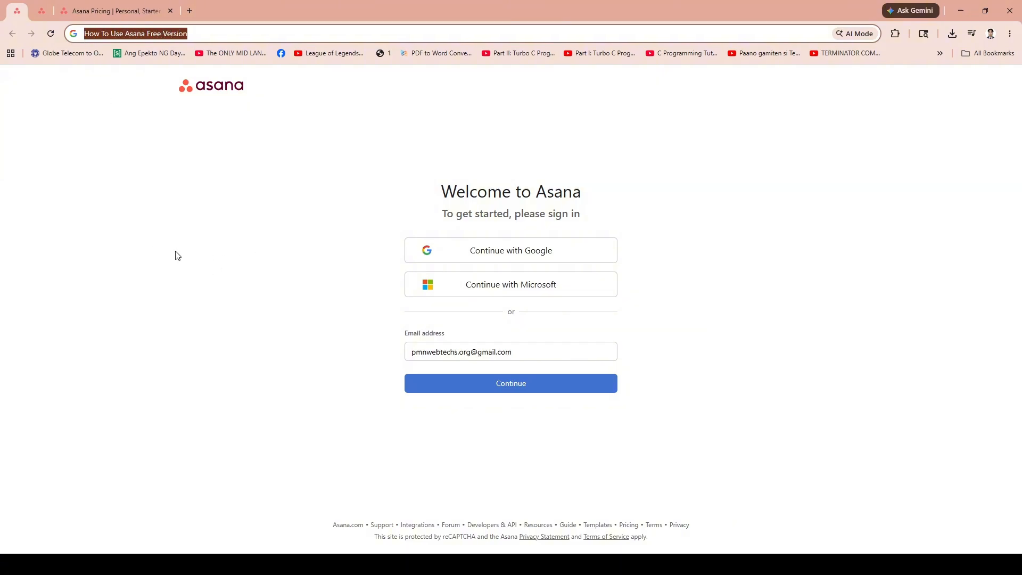
Switch to the pricing tab and compare the Personal, Starter, Advanced and Enterprise plans.
left_click(199, 258)
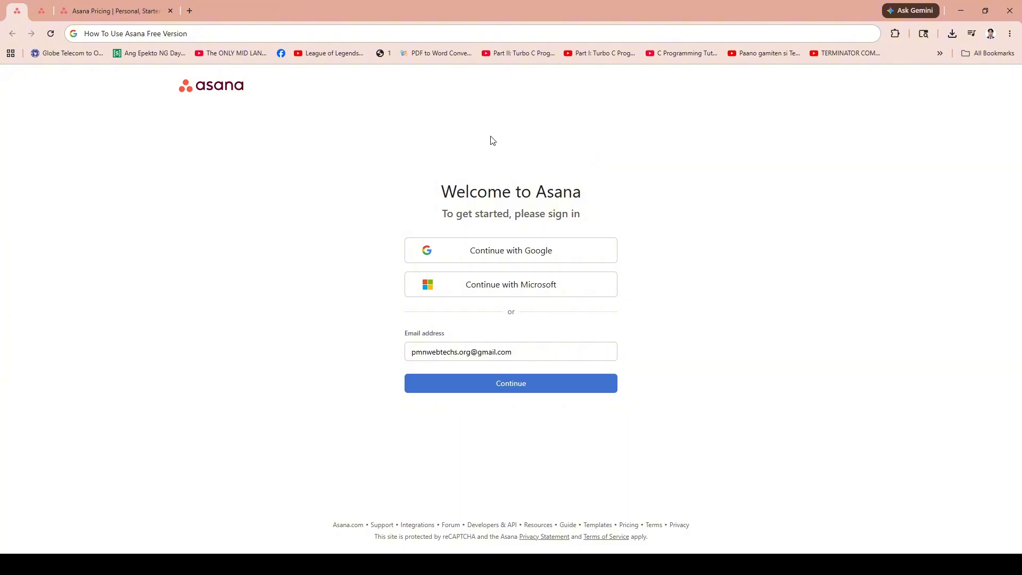
left_click(121, 12)
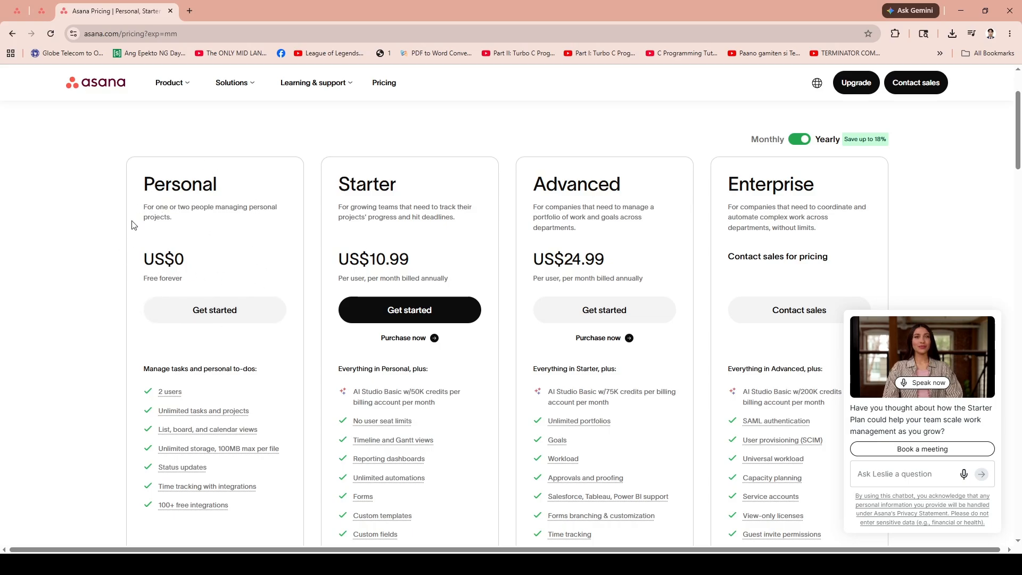
scroll(162, 197, "down", 5)
scroll(163, 198, "up", 7)
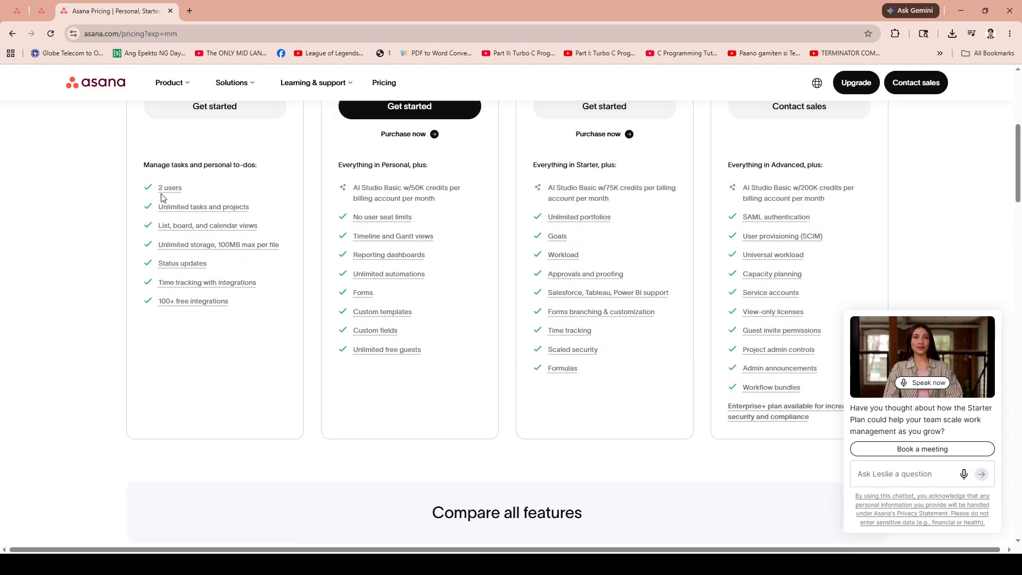
scroll(162, 198, "down", 3)
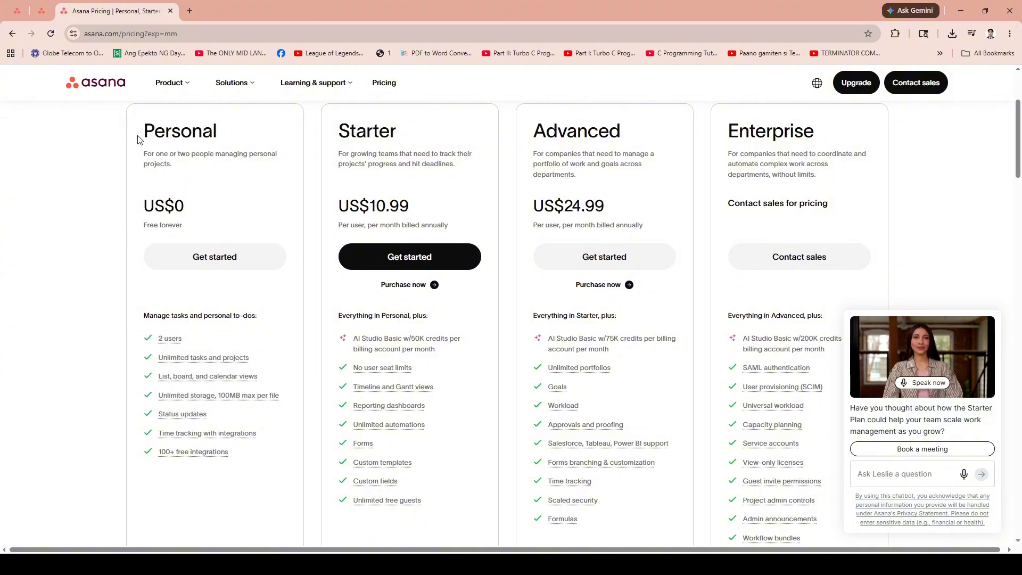
scroll(206, 256, "up", 1)
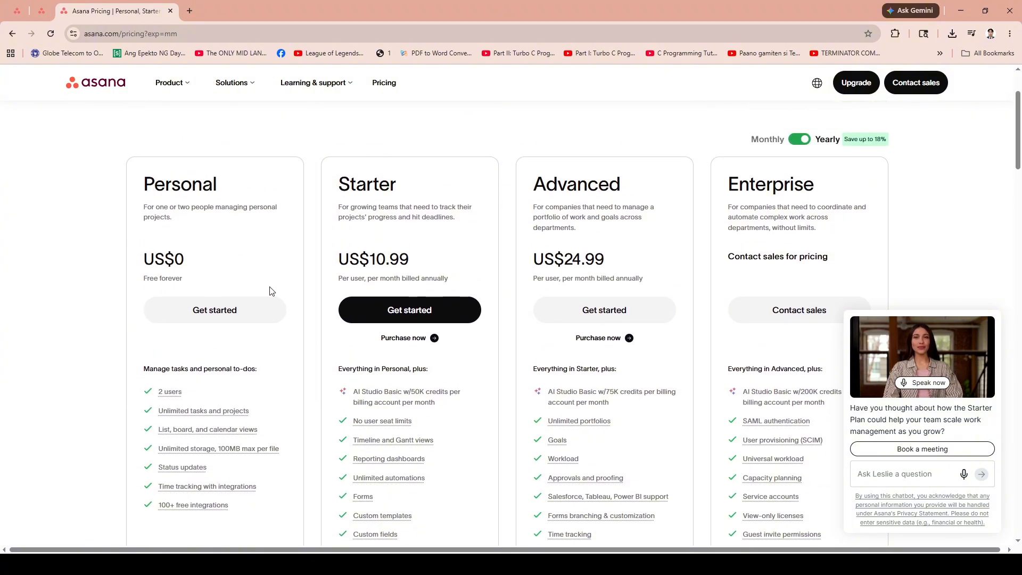
scroll(206, 308, "down", 1)
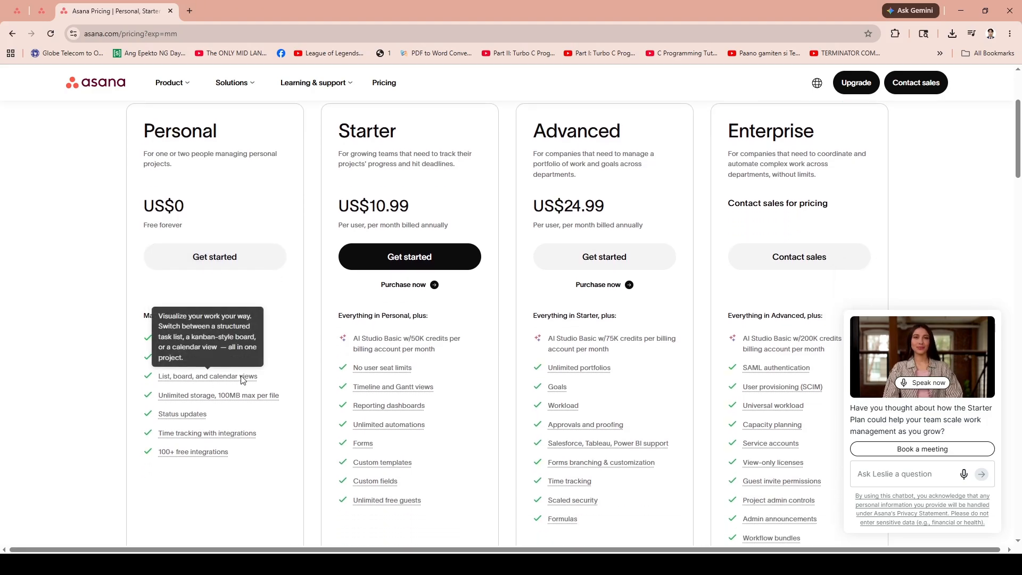
mouse_move(185, 398)
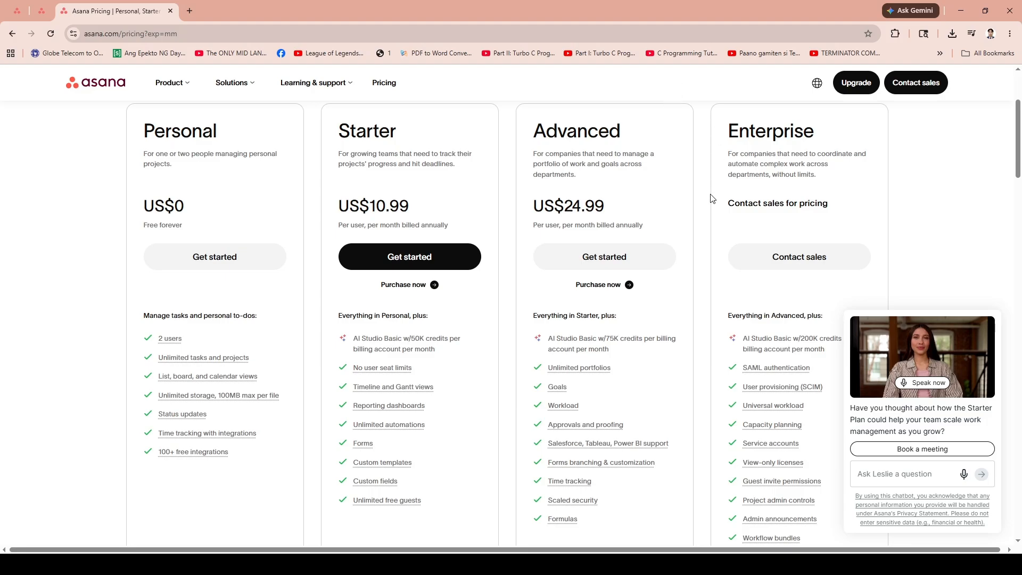
scroll(805, 200, "up", 3)
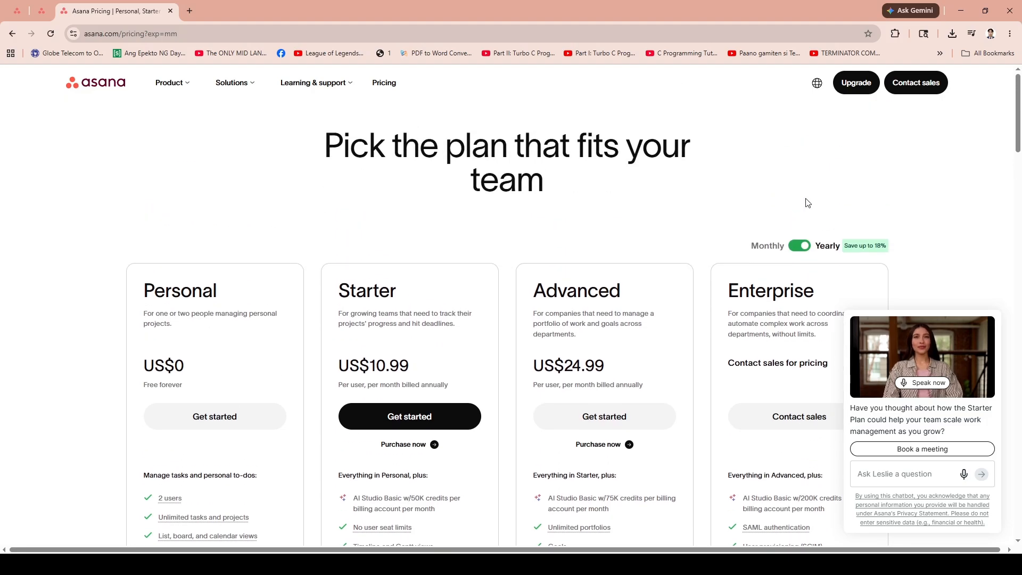
scroll(807, 203, "down", 10)
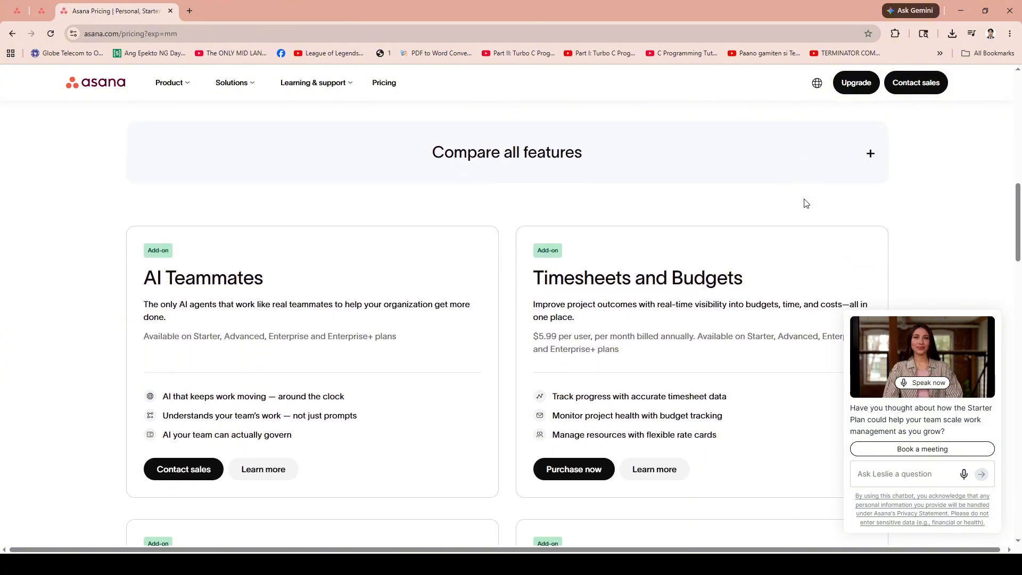
scroll(805, 203, "down", 8)
scroll(804, 204, "up", 7)
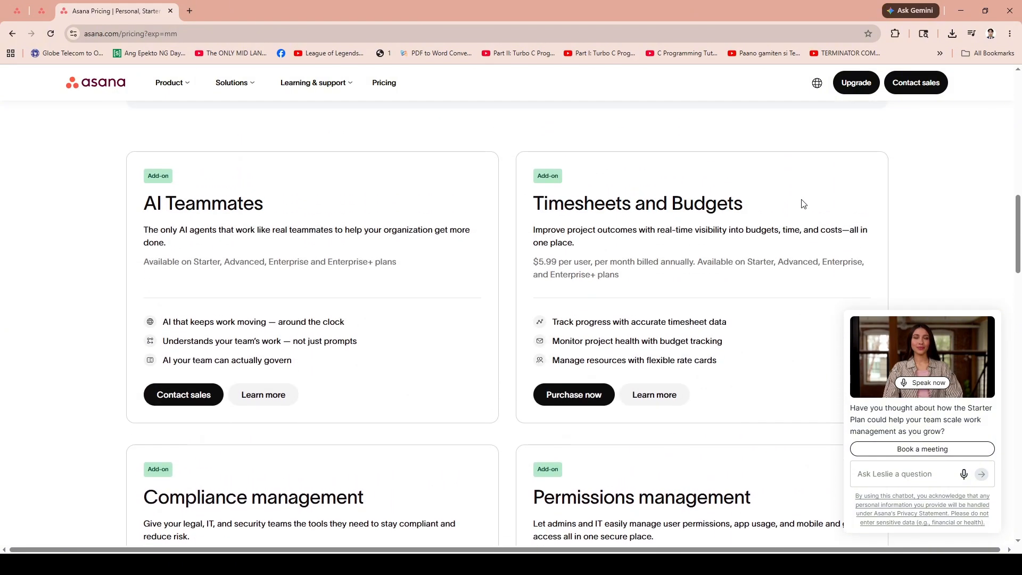
scroll(802, 204, "up", 15)
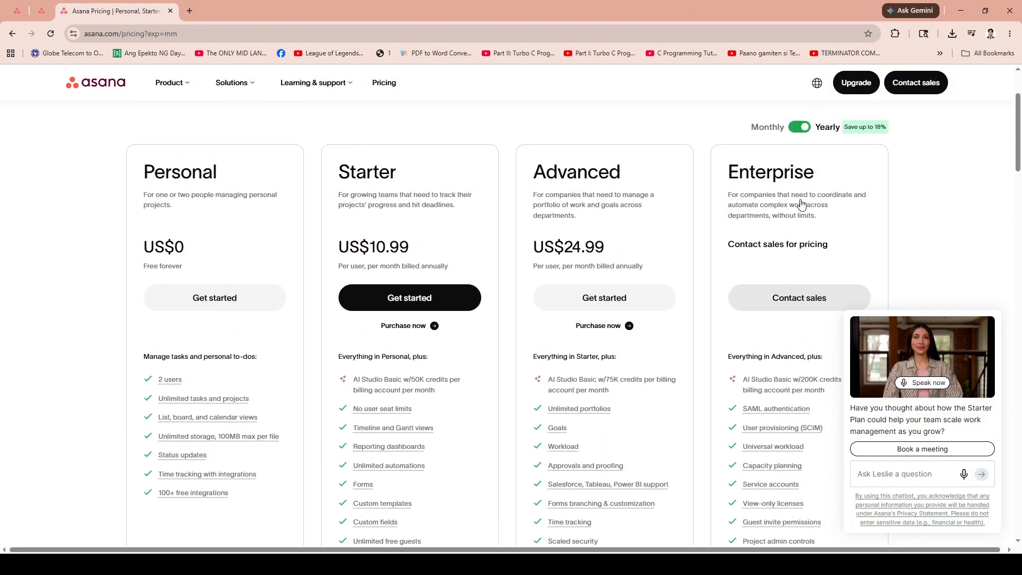
scroll(803, 204, "up", 2)
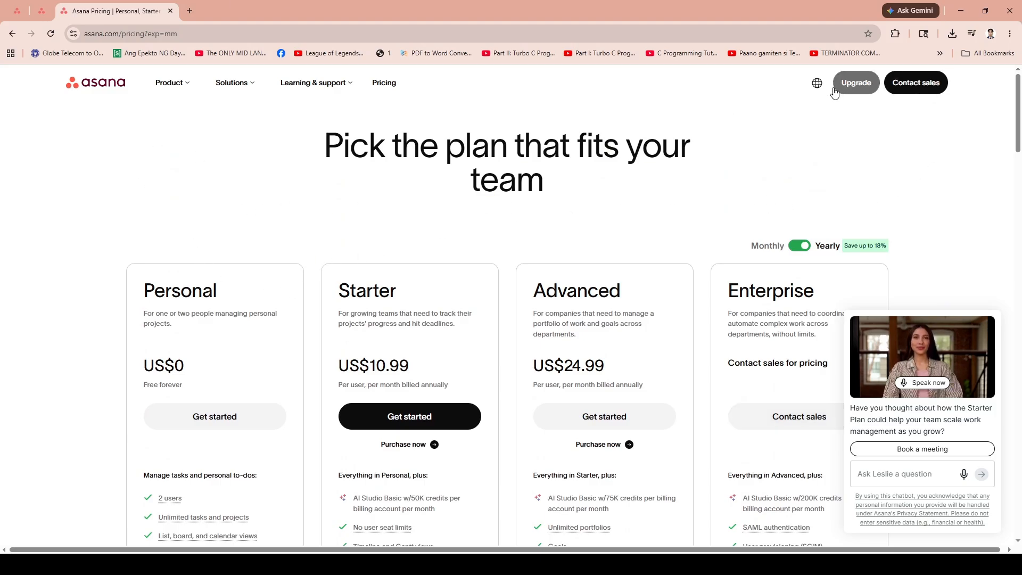
scroll(256, 265, "down", 1)
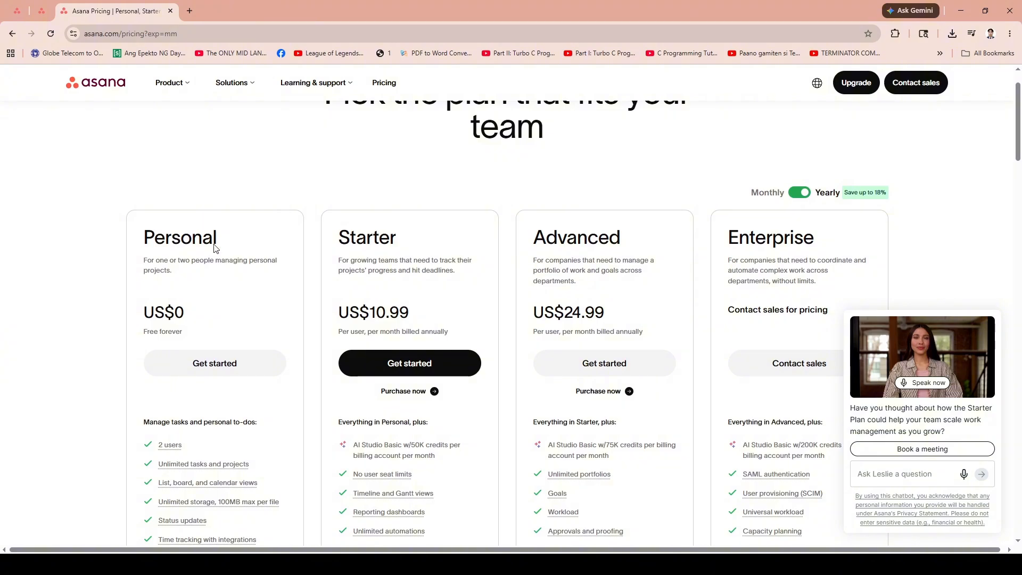
Review the free Personal plan's included features on the pricing page.
left_click(16, 6)
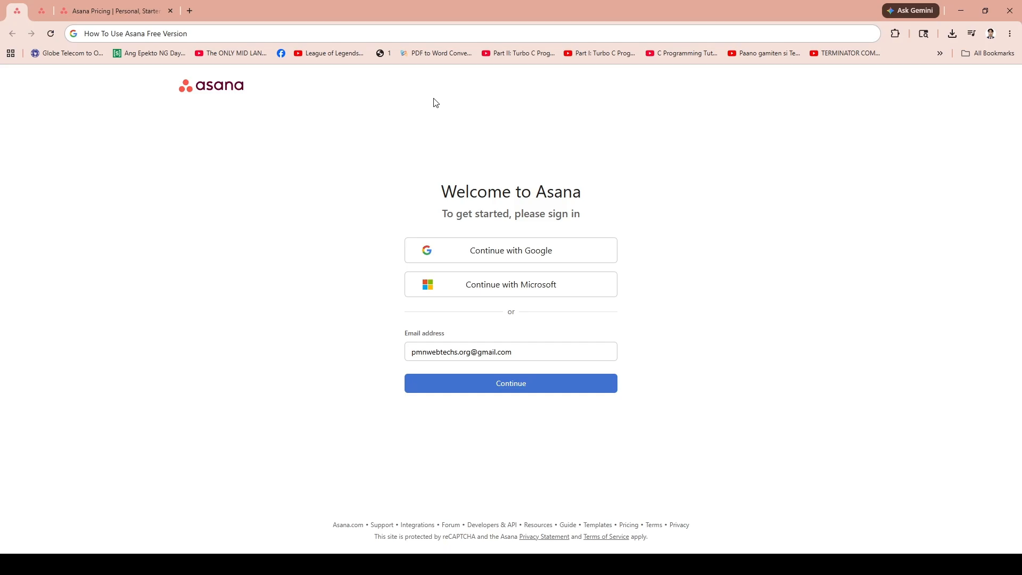
left_click(115, 10)
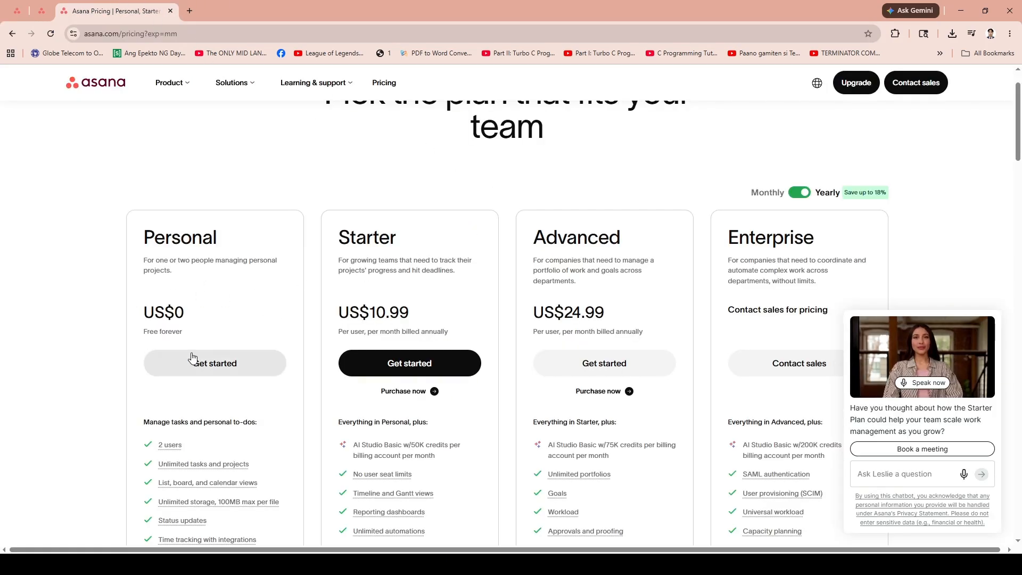
scroll(470, 342, "down", 7)
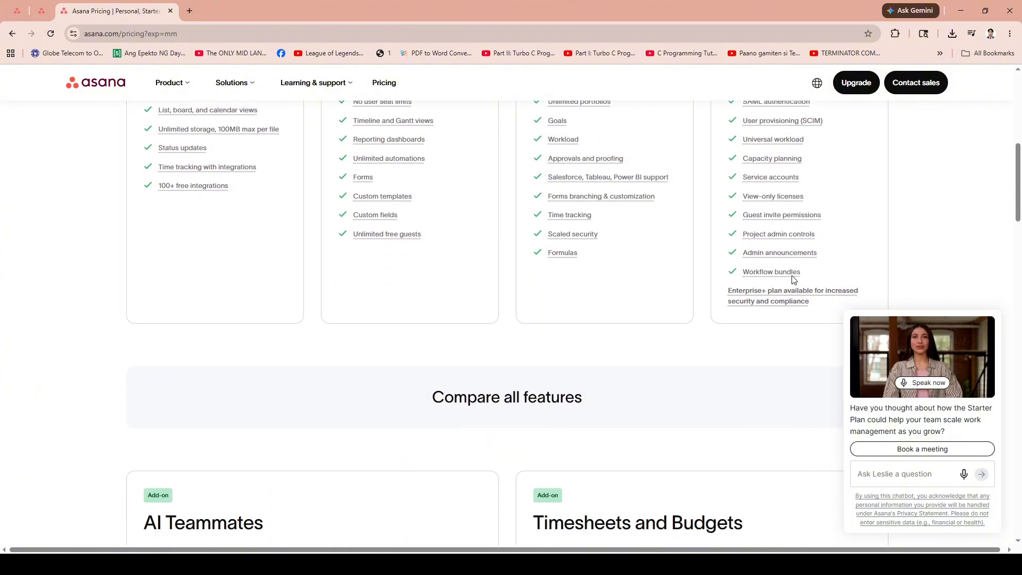
scroll(541, 402, "up", 6)
scroll(540, 403, "up", 1)
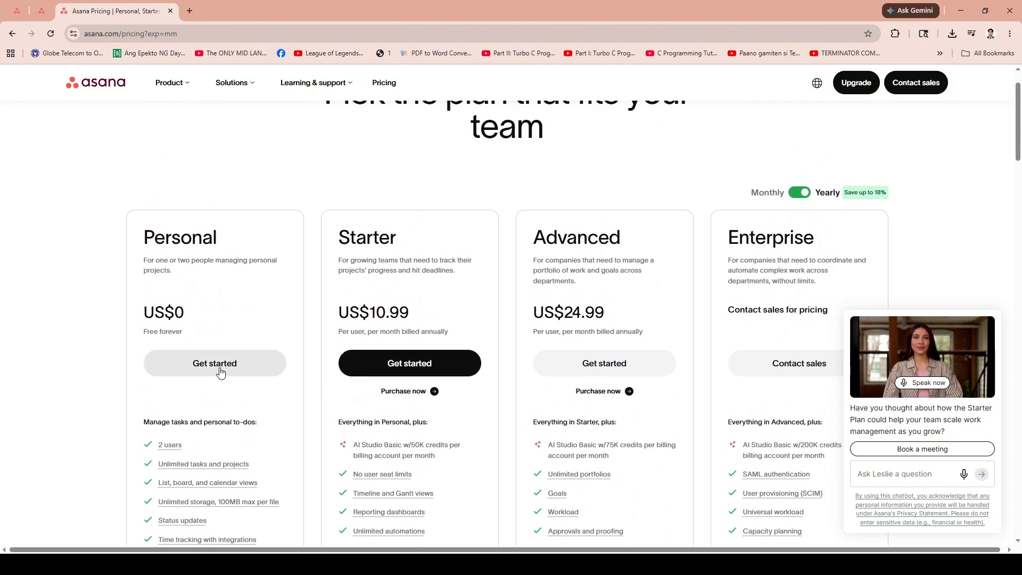
scroll(826, 208, "up", 1)
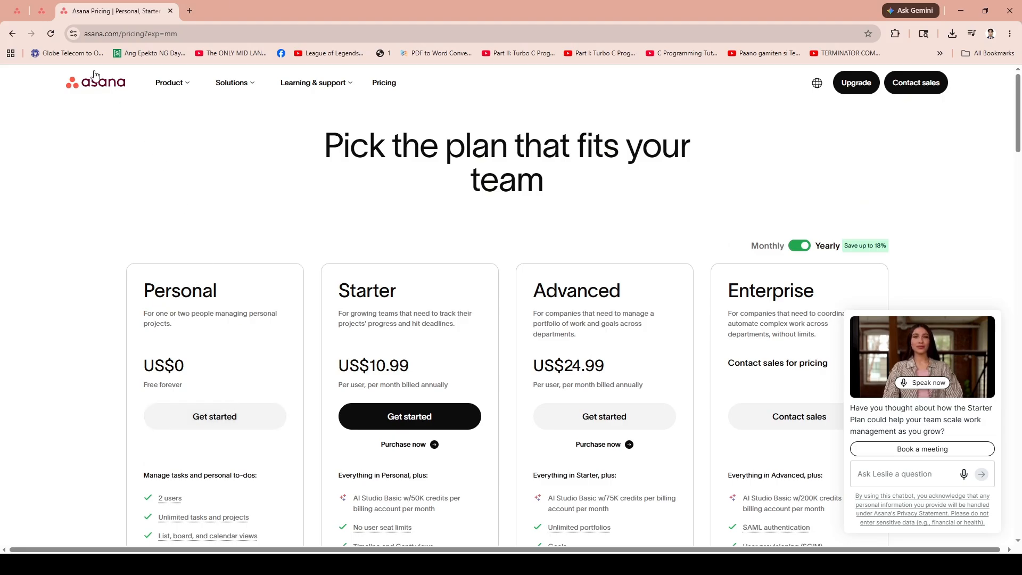
left_click(17, 11)
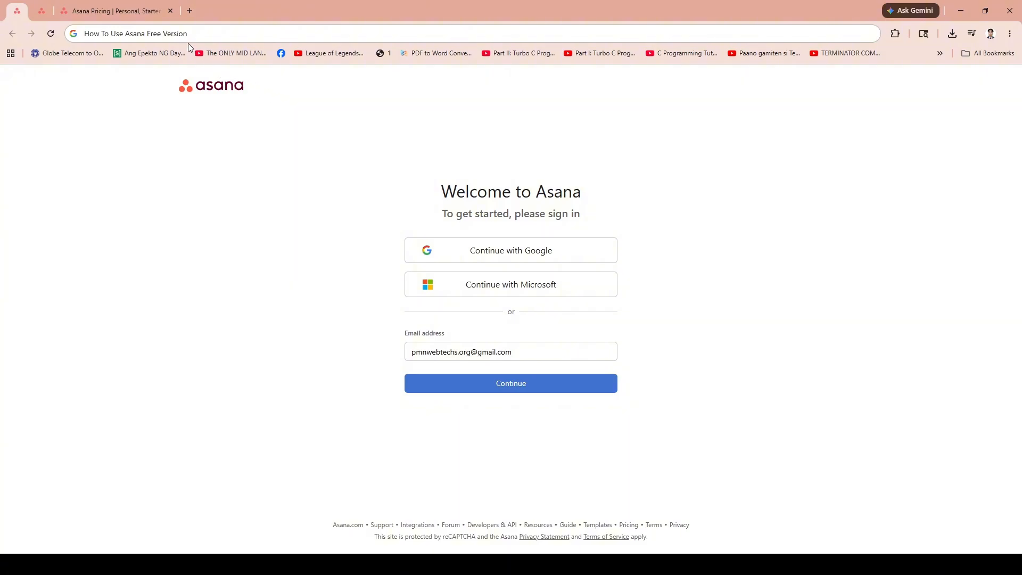
left_click(124, 10)
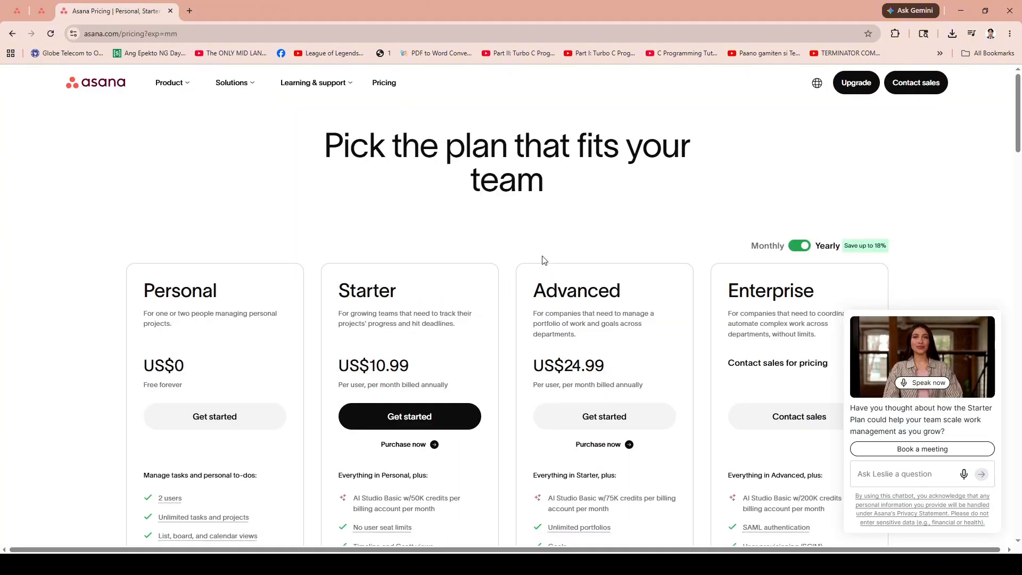
scroll(199, 308, "down", 3)
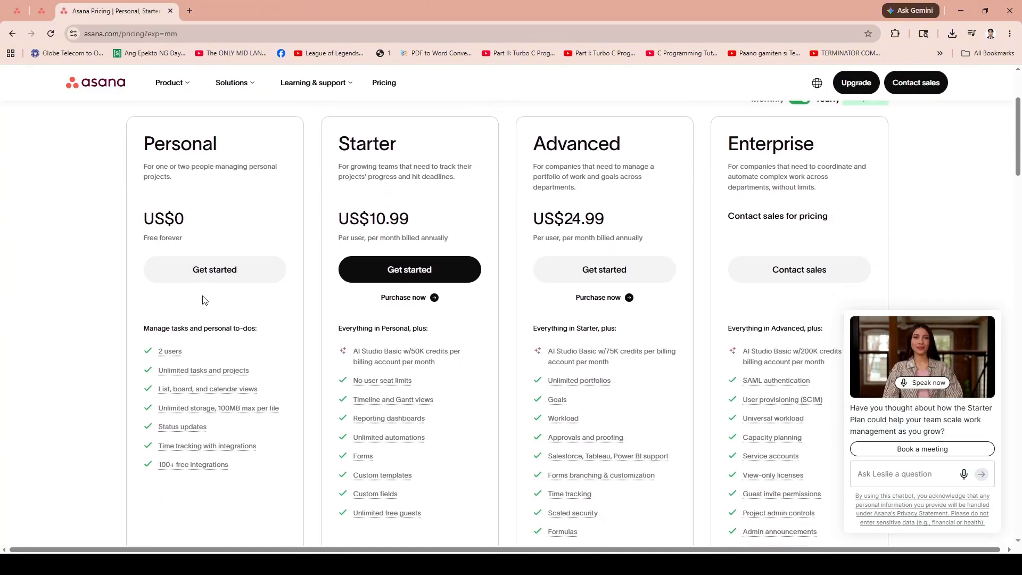
scroll(202, 300, "down", 1)
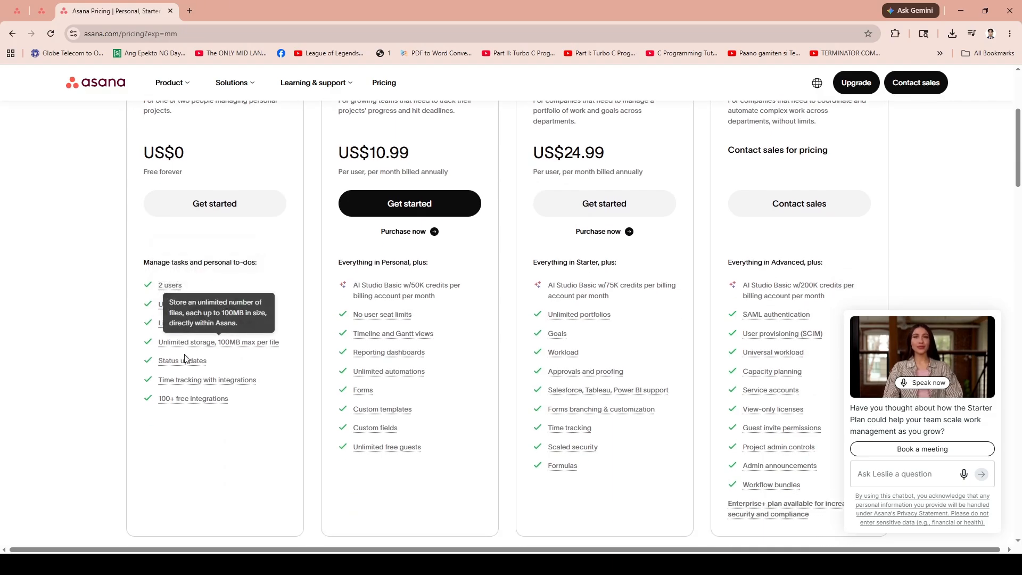
mouse_move(185, 363)
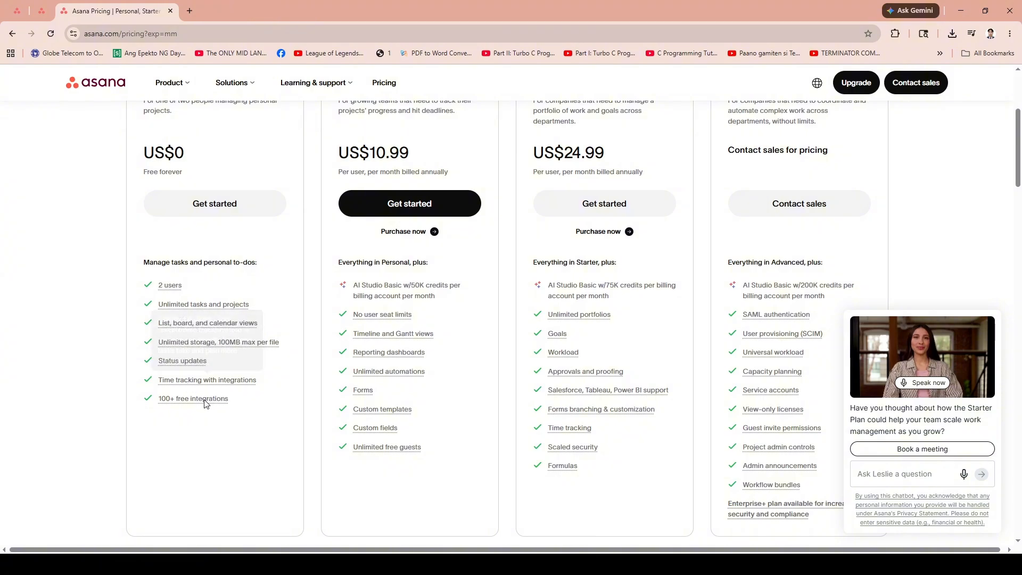
mouse_move(202, 405)
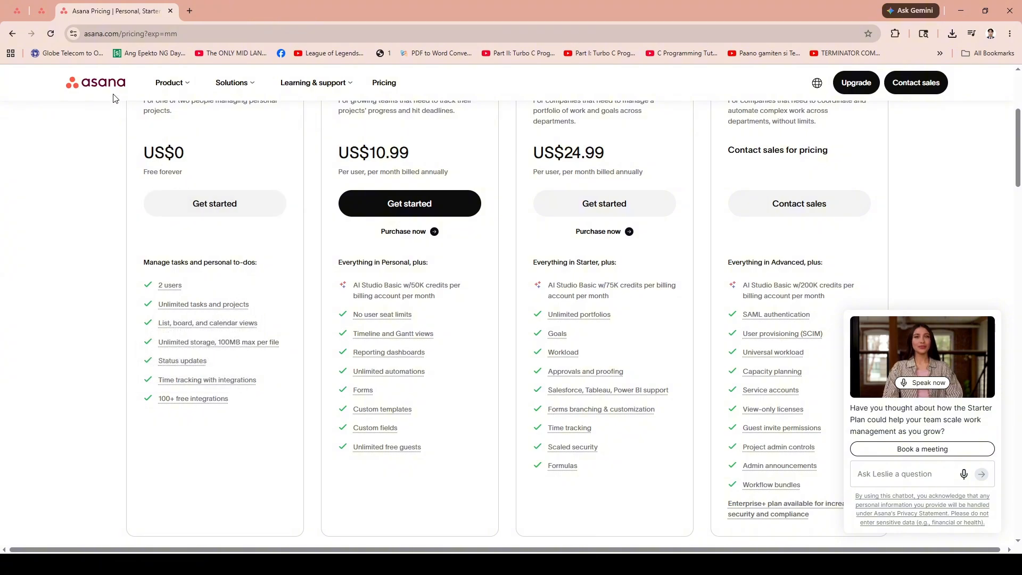
Return to the Asana workspace and browse the My tasks, Timesheets, Projects and Portfolios pages.
left_click(43, 8)
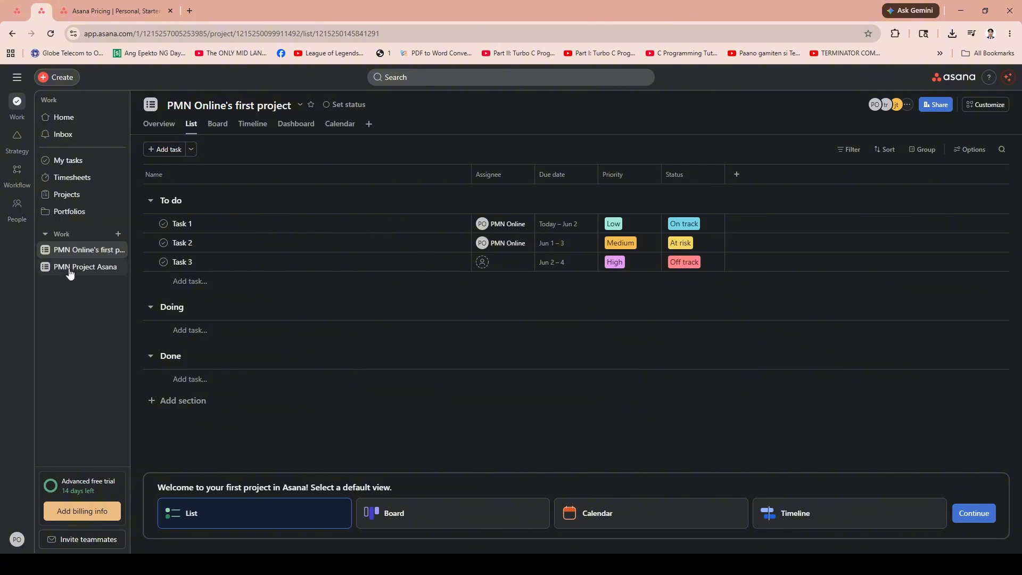
left_click(82, 162)
left_click(75, 178)
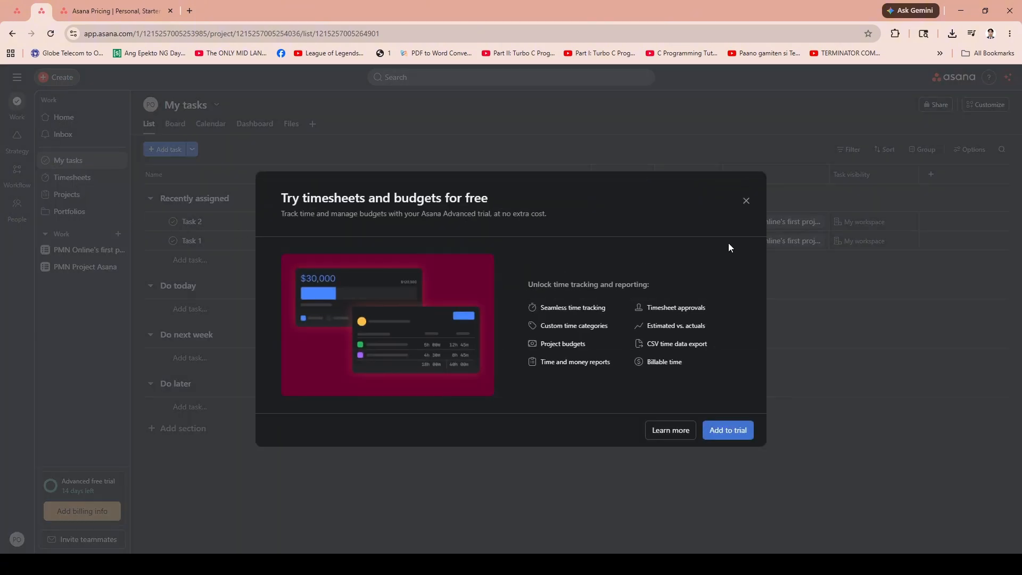
left_click(746, 203)
left_click(75, 178)
left_click(738, 205)
left_click(88, 195)
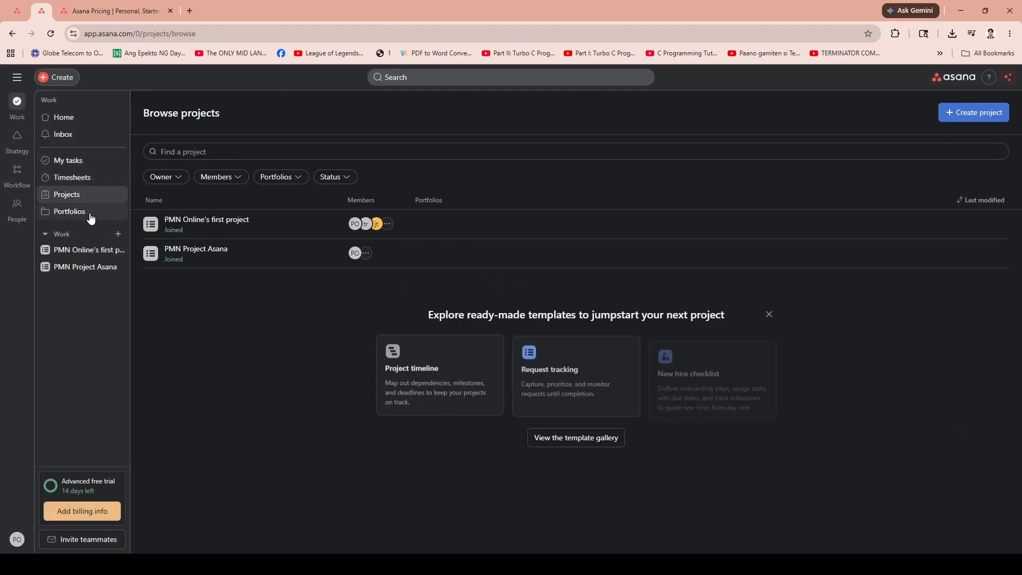
left_click(89, 213)
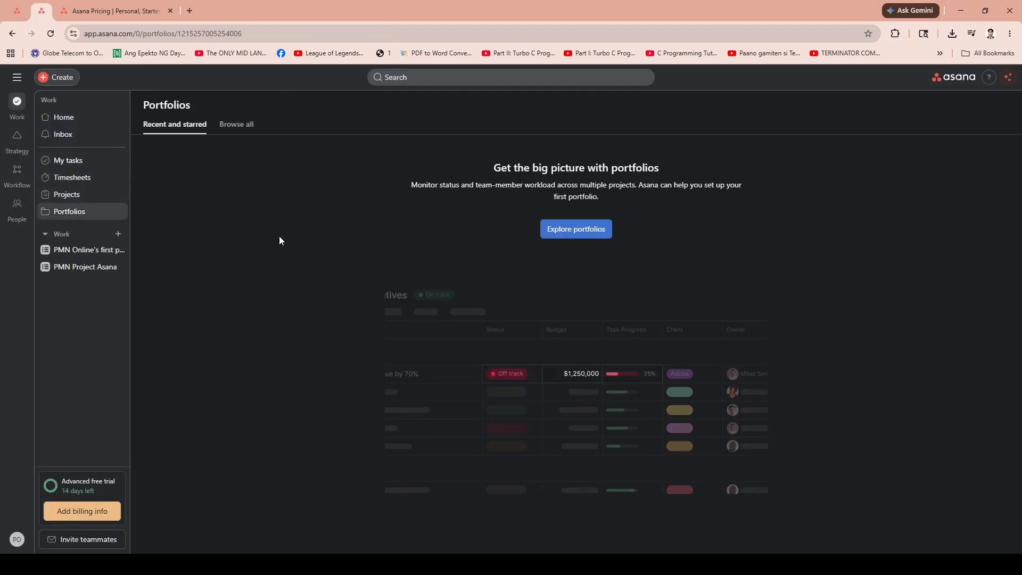
left_click(80, 196)
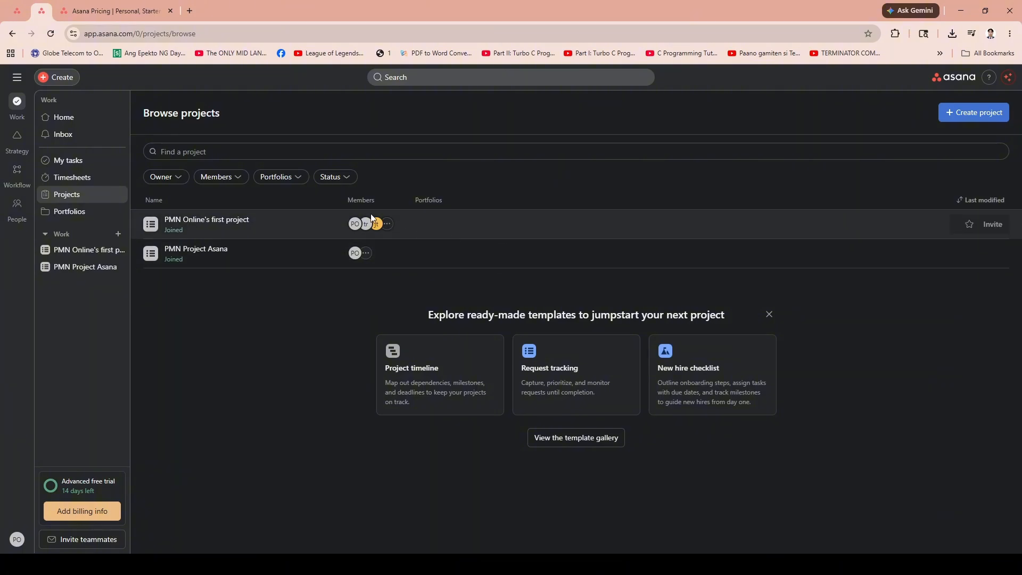
left_click(119, 236)
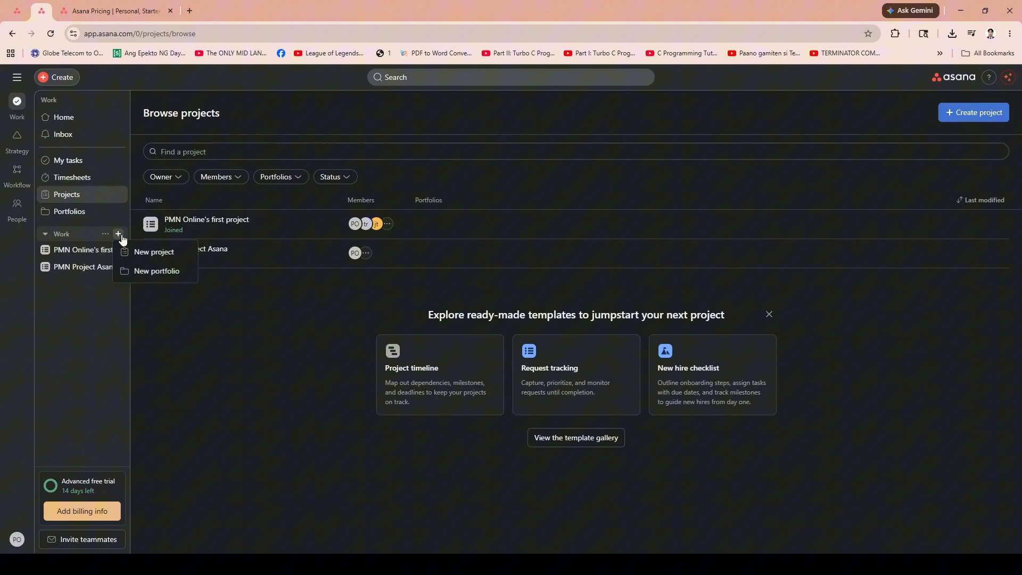
left_click(151, 252)
scroll(333, 351, "down", 3)
scroll(337, 346, "up", 3)
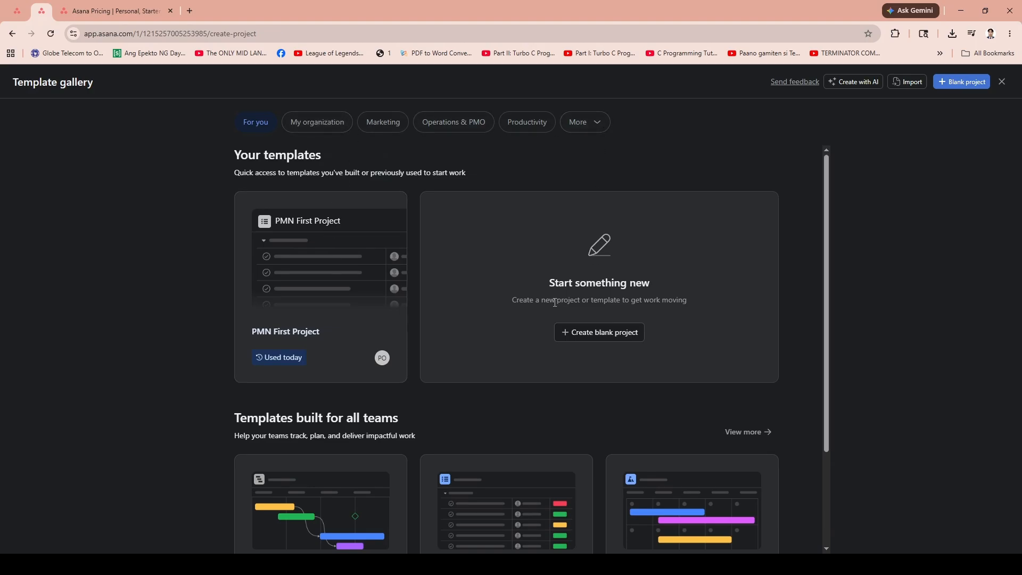
left_click(1001, 81)
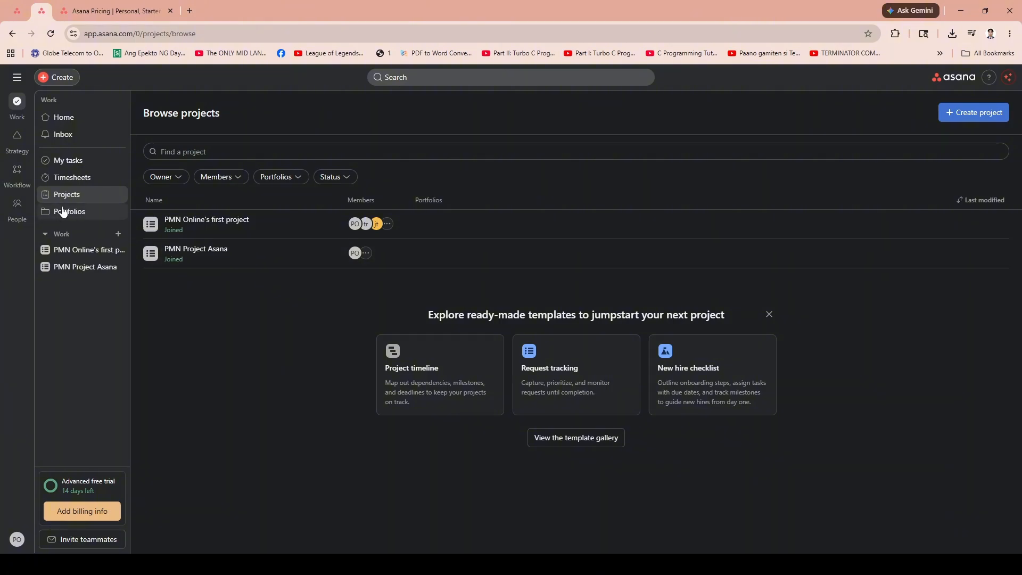
Open PMN Online's first project and add a task named Main Task under To do.
left_click(80, 250)
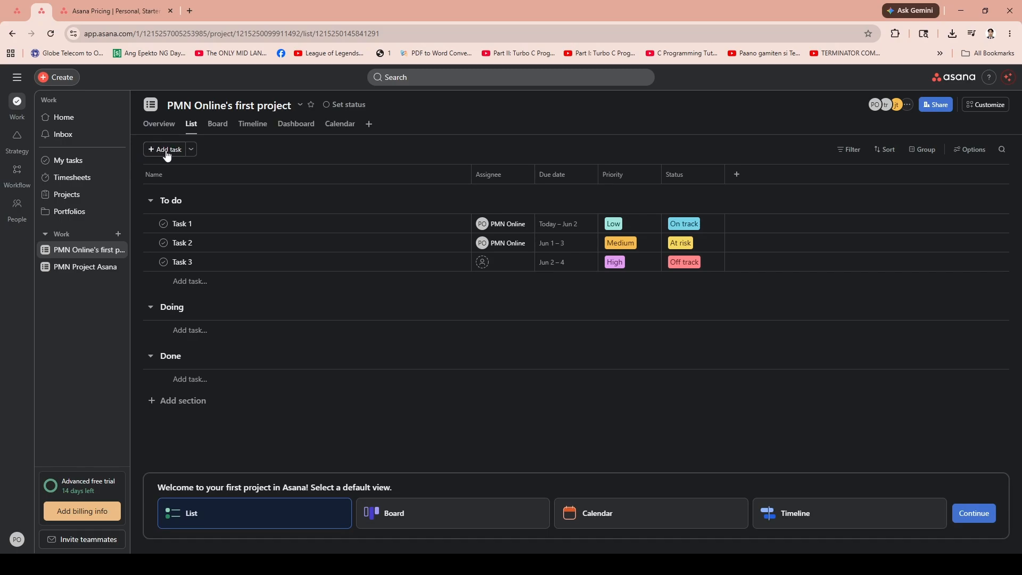
left_click(166, 150)
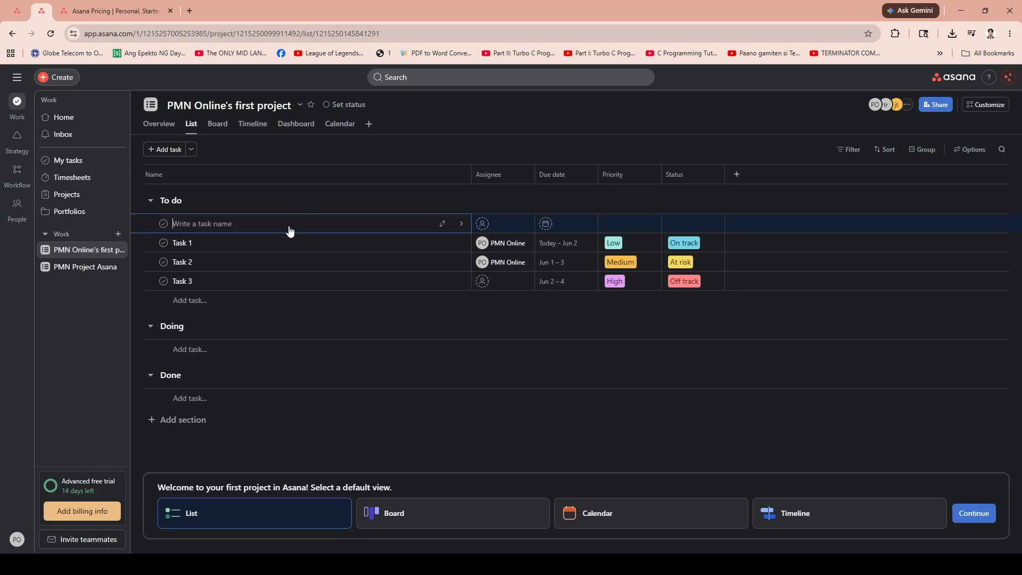
type("Main Task")
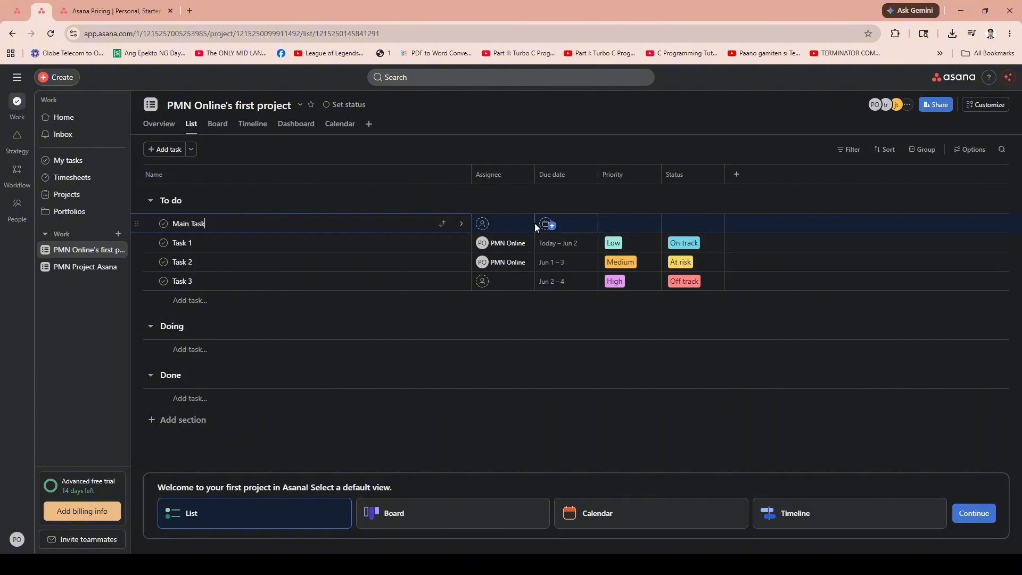
Assign Main Task to the second invited teammate and set its due date to Thursday.
left_click(501, 223)
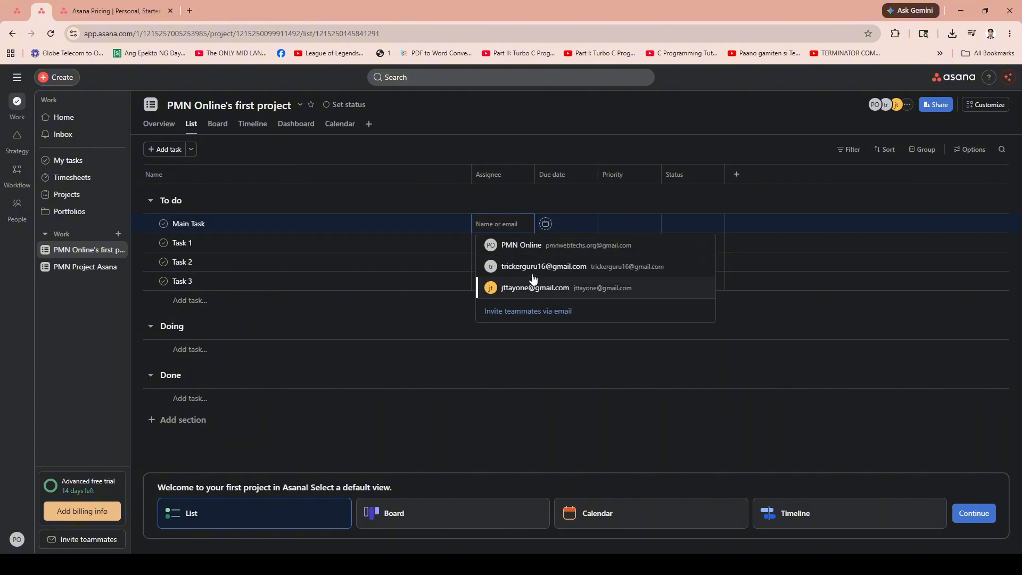
left_click(531, 266)
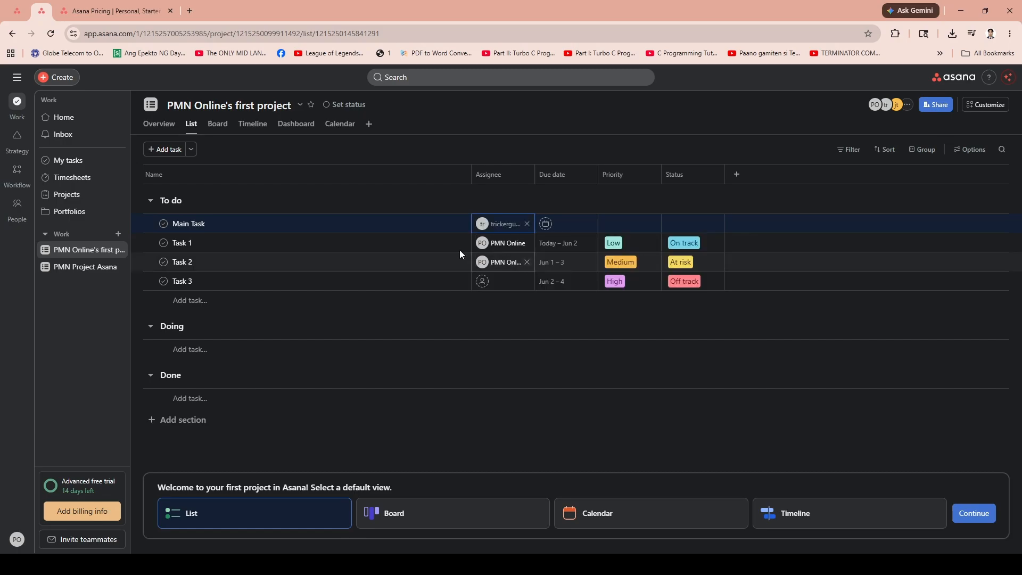
left_click(567, 225)
left_click(632, 371)
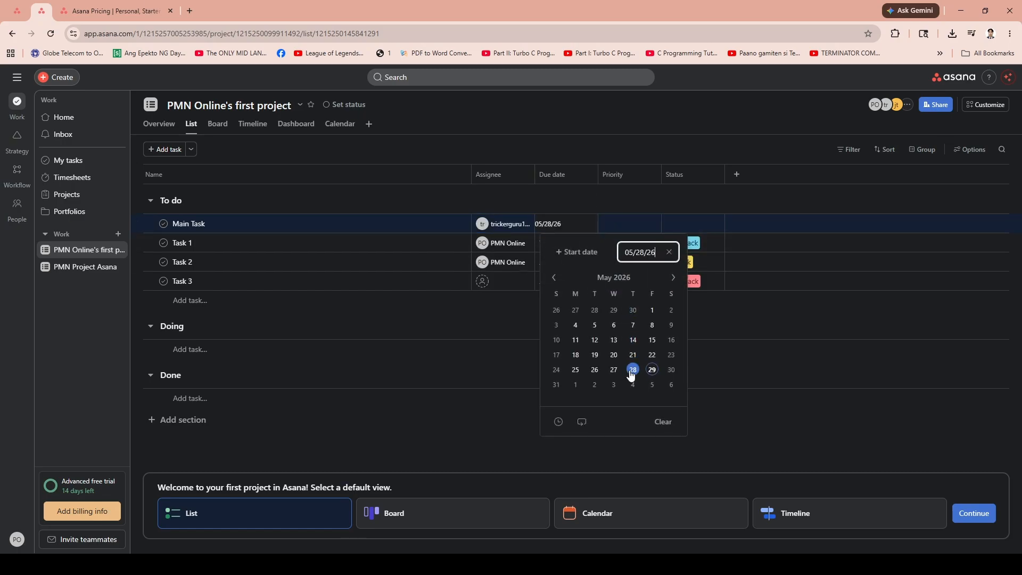
left_click(652, 384)
left_click(633, 384)
left_click(692, 379)
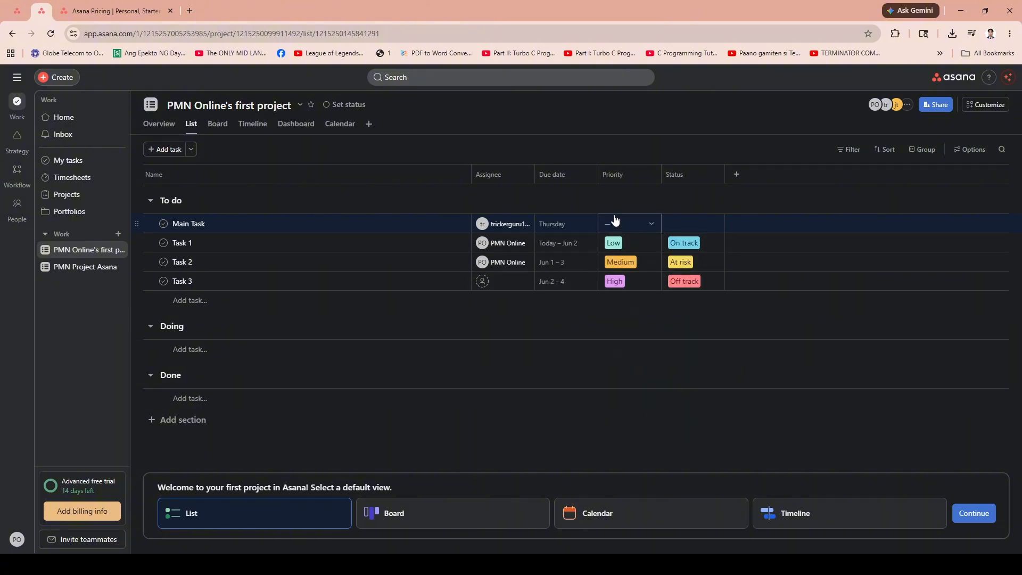
Set Main Task's priority to Medium and its status to On track.
left_click(628, 227)
left_click(660, 275)
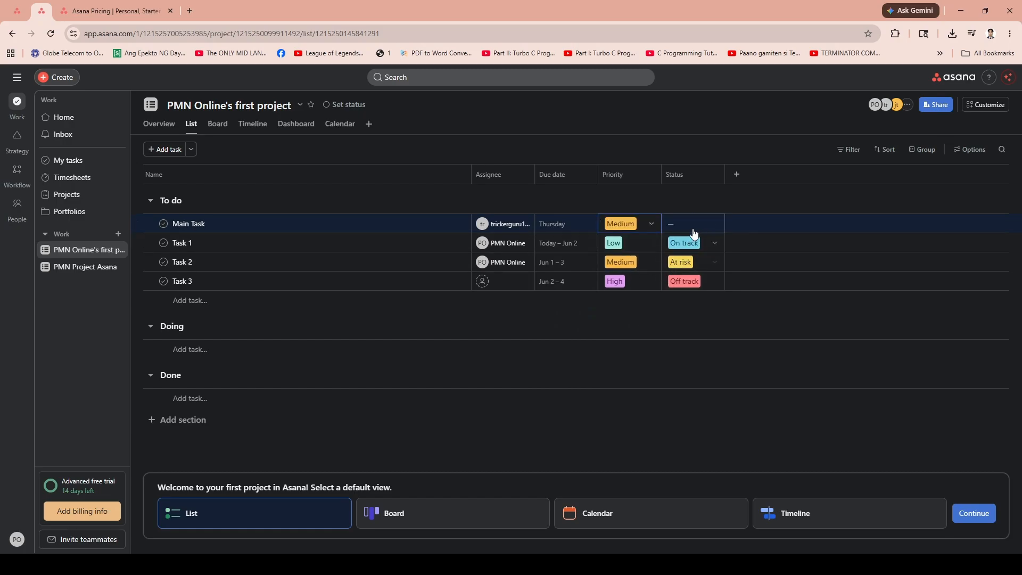
left_click(699, 224)
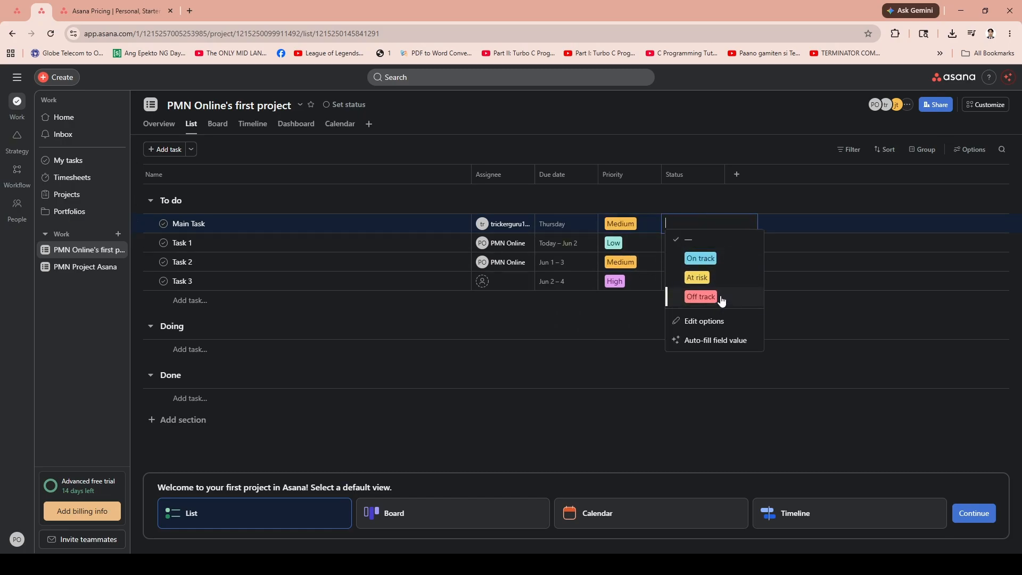
left_click(700, 259)
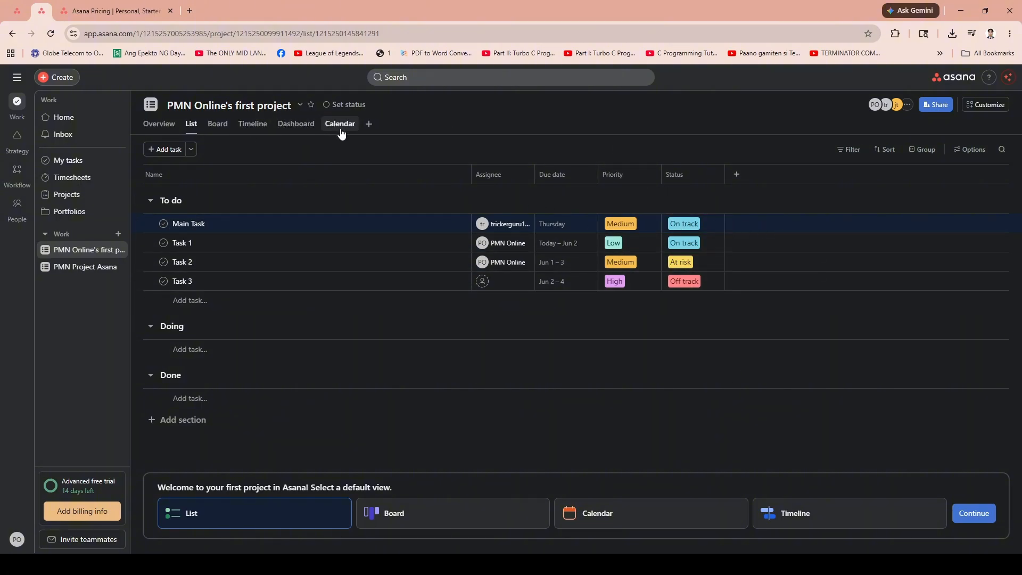
Browse the project's Dashboard, Calendar, Board and Overview views, returning to the List view.
left_click(307, 126)
left_click(342, 126)
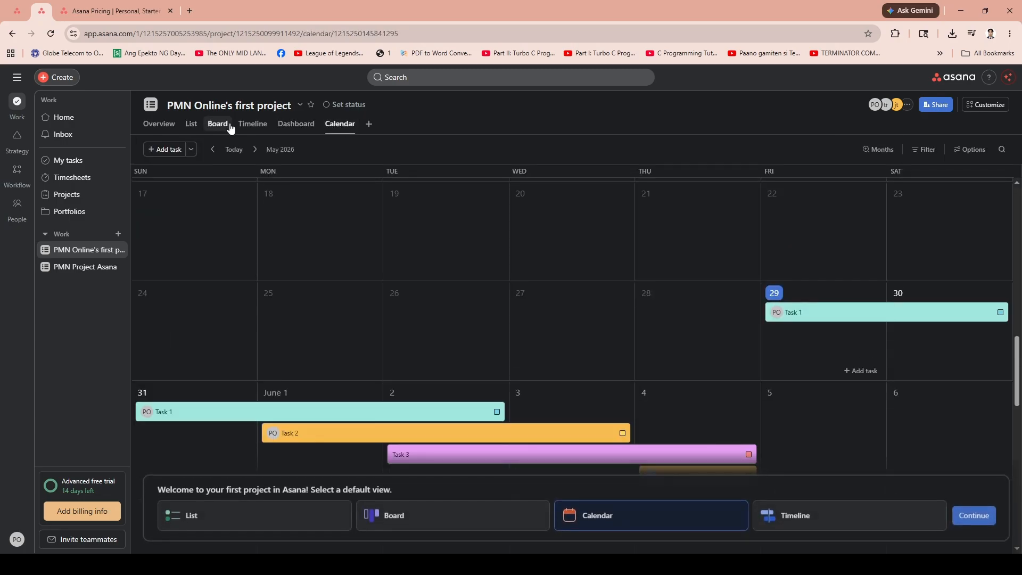
left_click(229, 127)
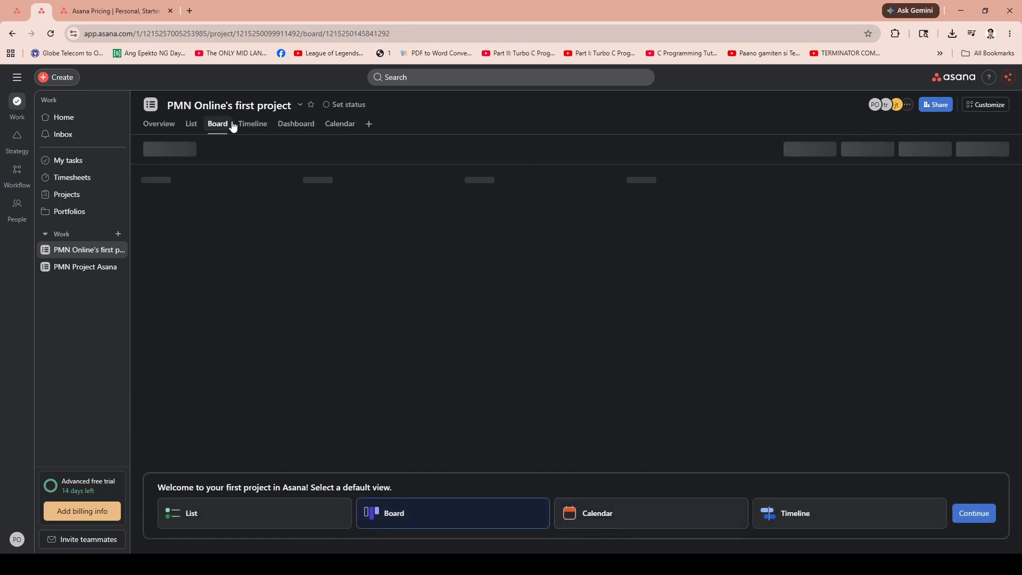
left_click(192, 128)
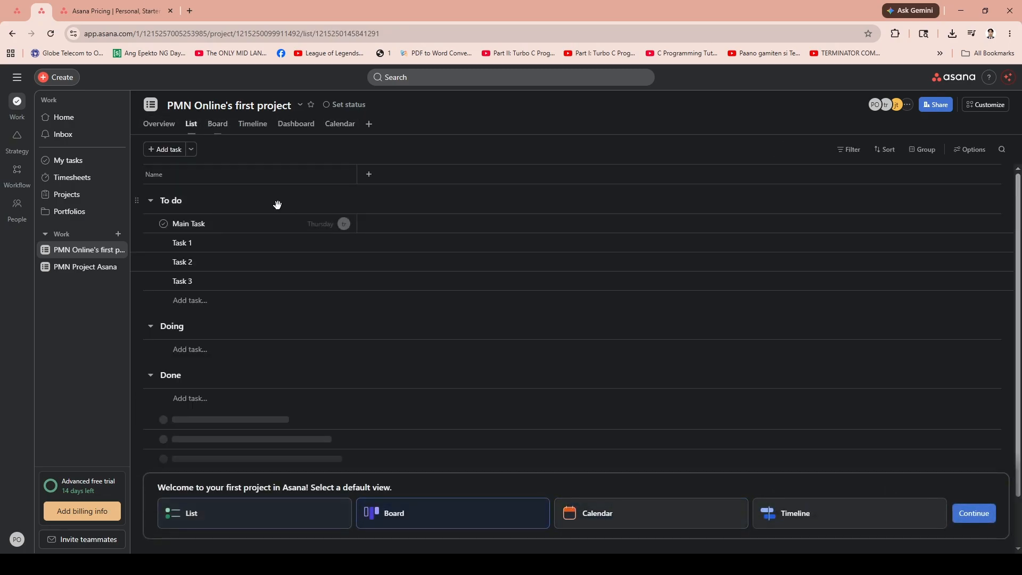
left_click(173, 126)
left_click(192, 126)
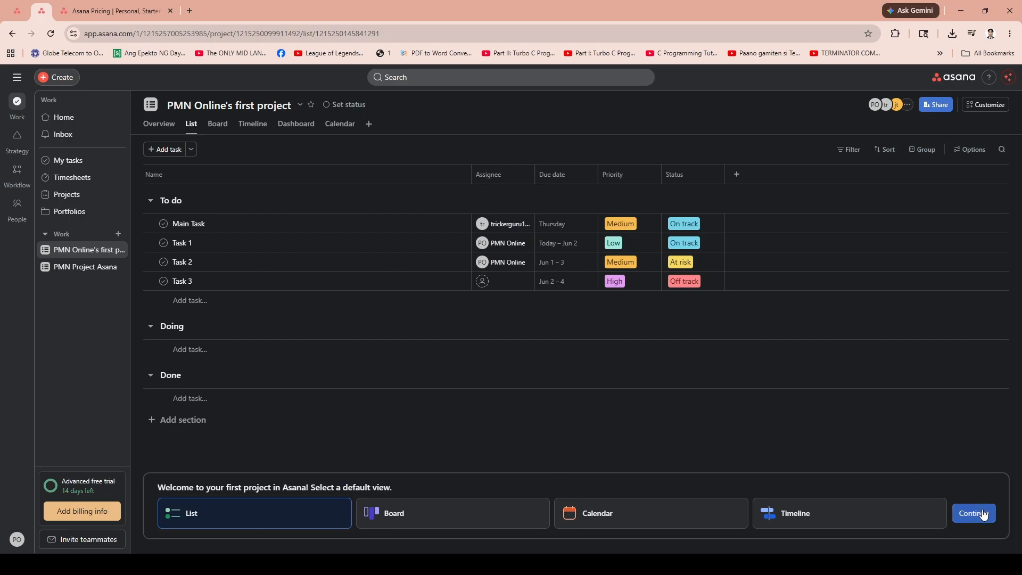
Confirm List as the project's default view and dismiss the project setup panel.
left_click(983, 514)
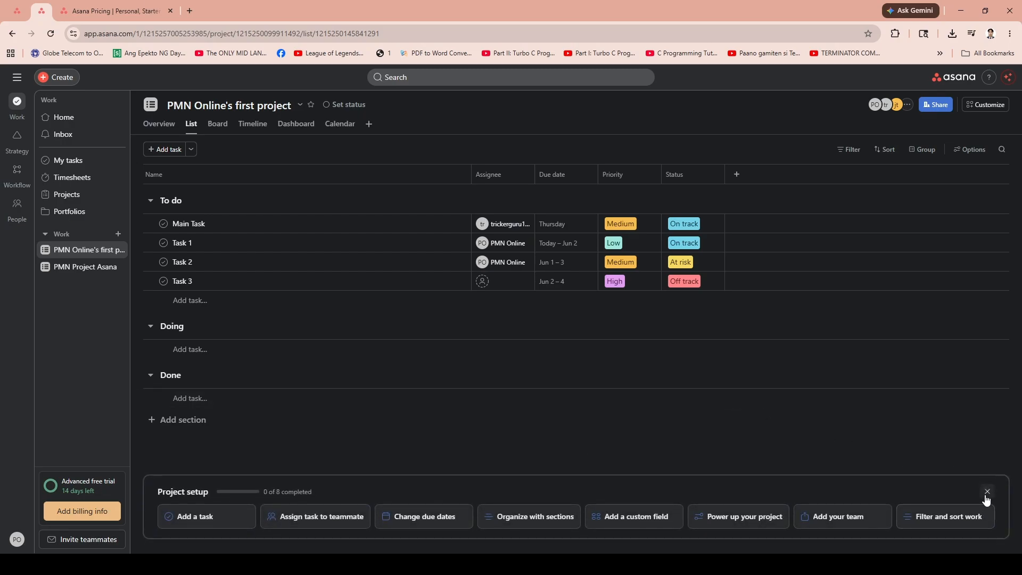
left_click(986, 492)
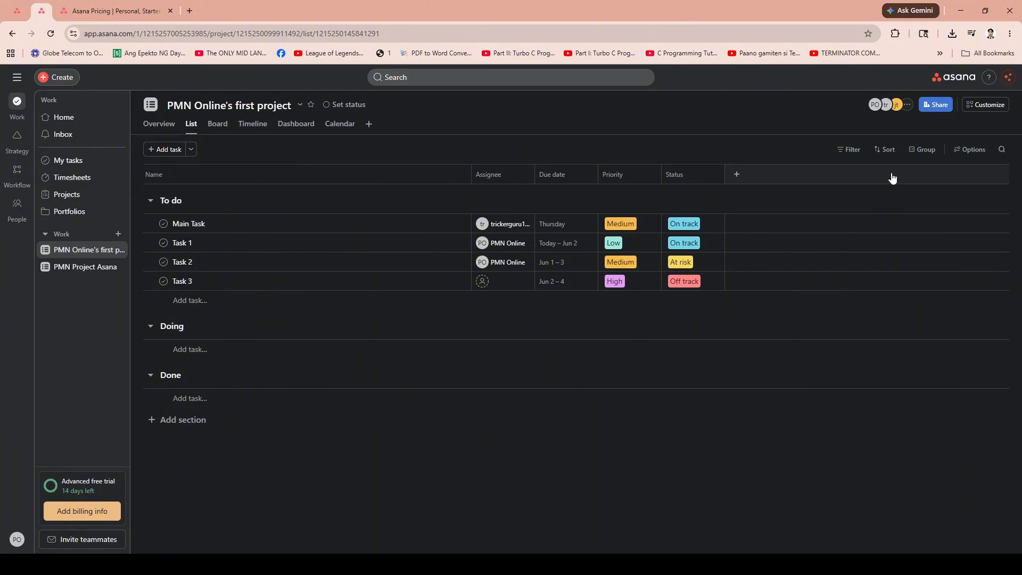
Open the project's sharing dialog to review who has access, then close it.
left_click(939, 106)
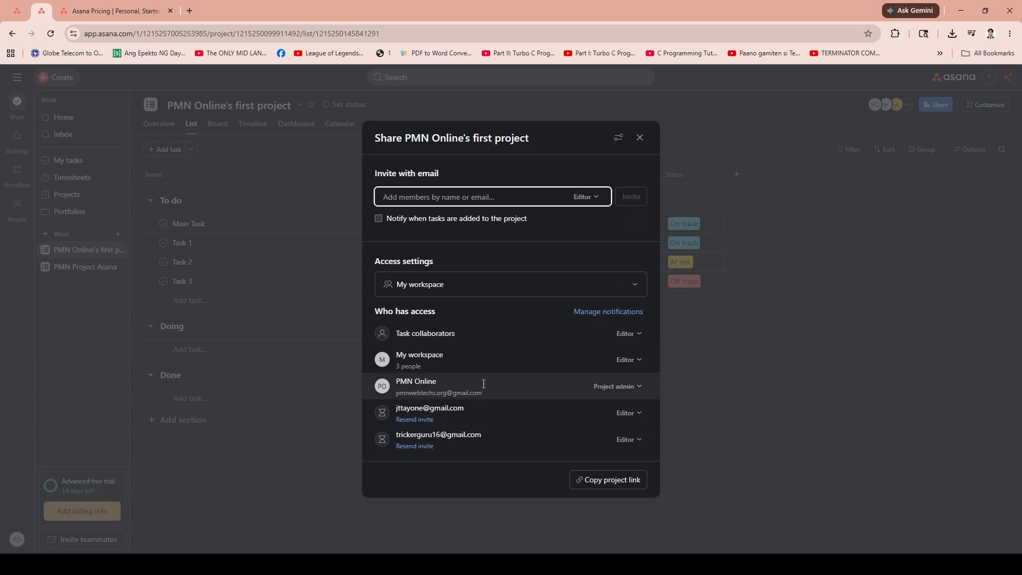
left_click(639, 139)
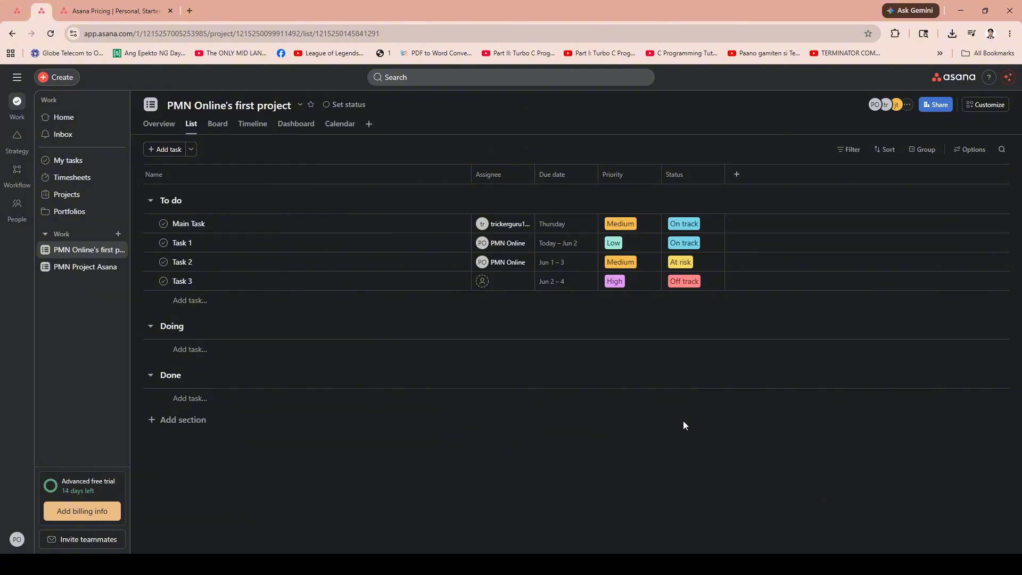